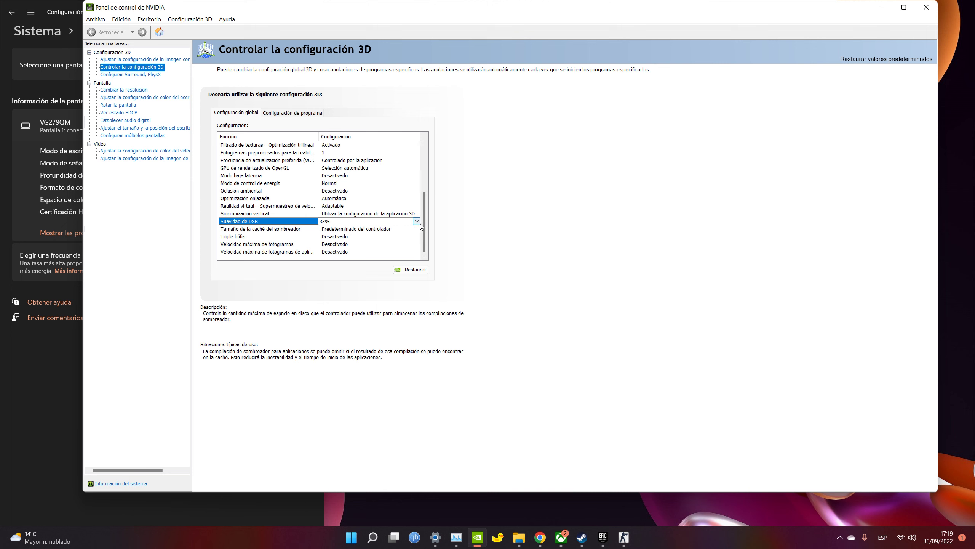
left_click(416, 222)
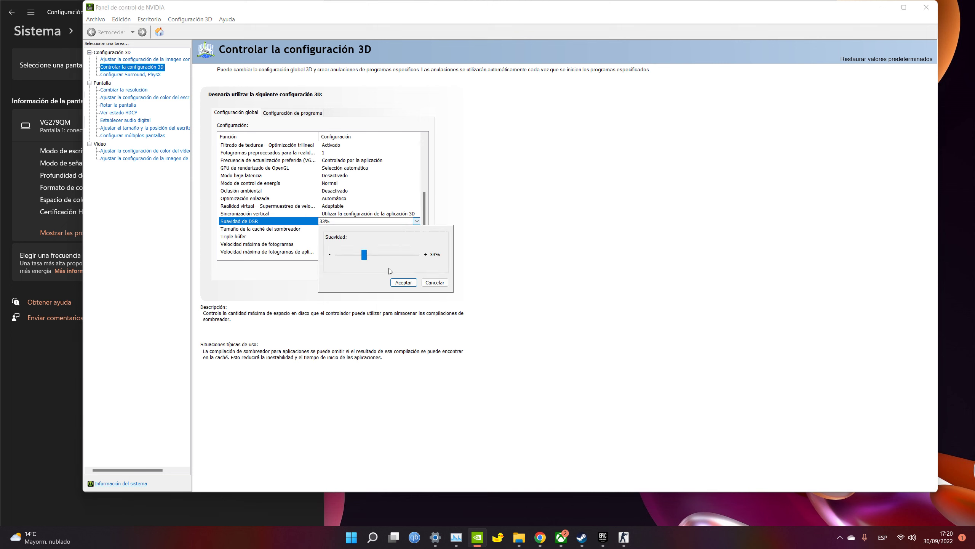
mouse_move(364, 256)
left_mouse_down()
mouse_move(387, 258)
mouse_move(368, 261)
left_mouse_up()
left_click(435, 282)
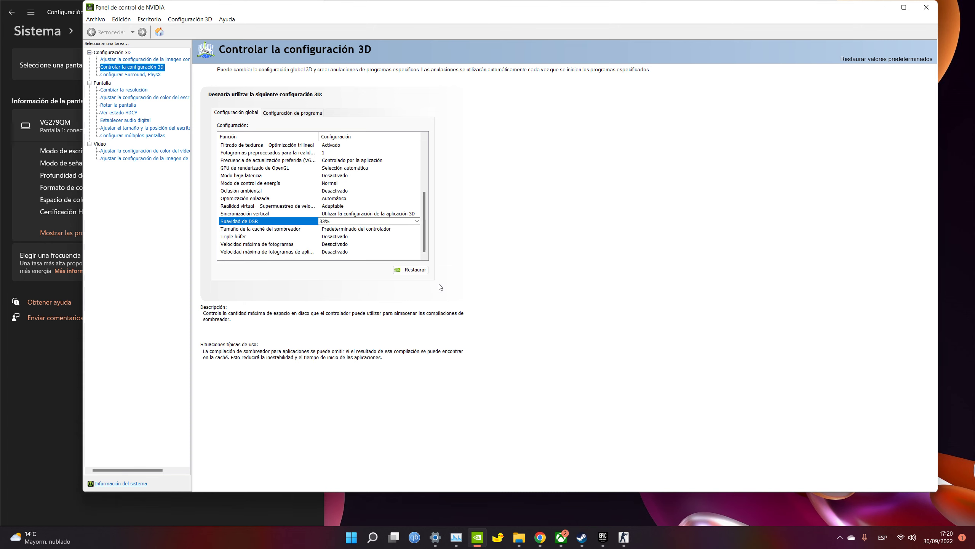
- Minimize the NVIDIA Control Panel and open the Windows display settings from the desktop
left_click(878, 12)
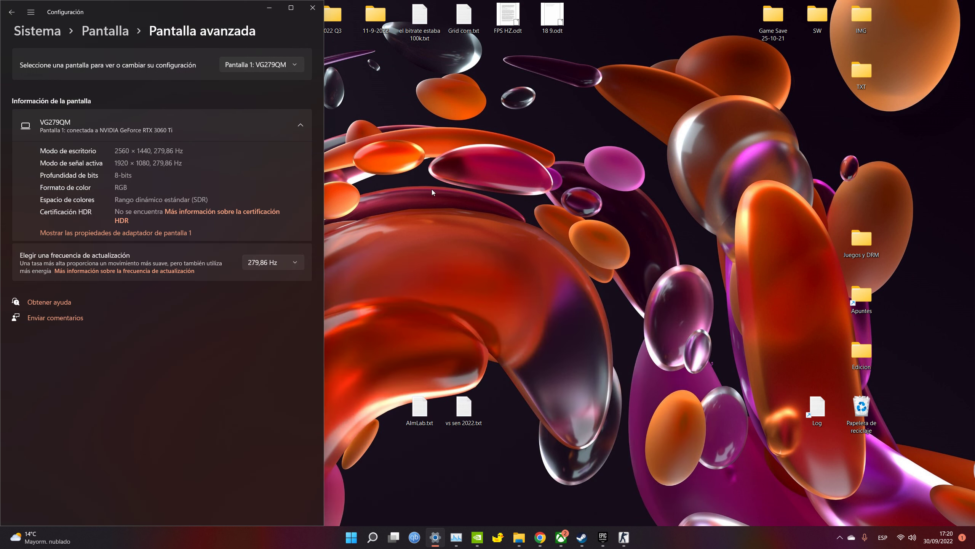
left_click_drag(479, 90, 385, 194)
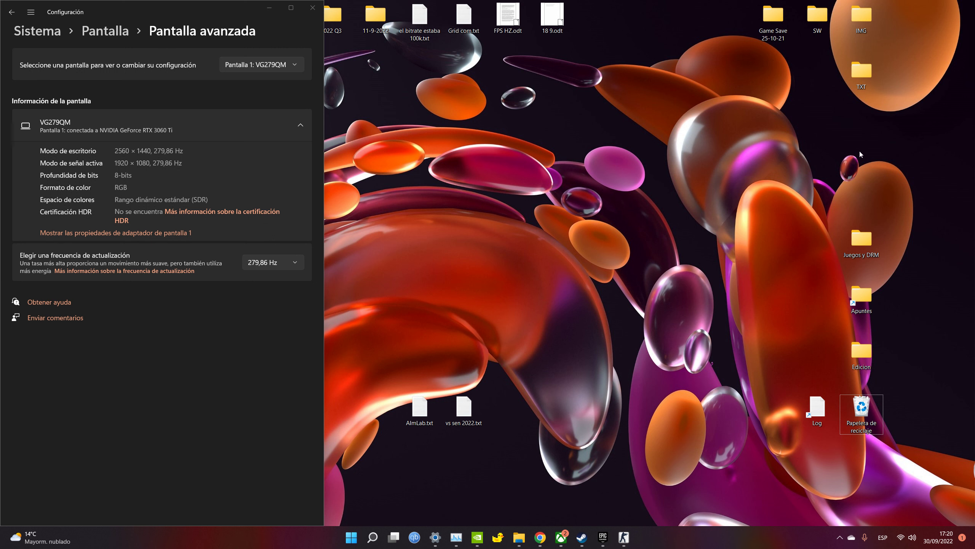
right_click(612, 199)
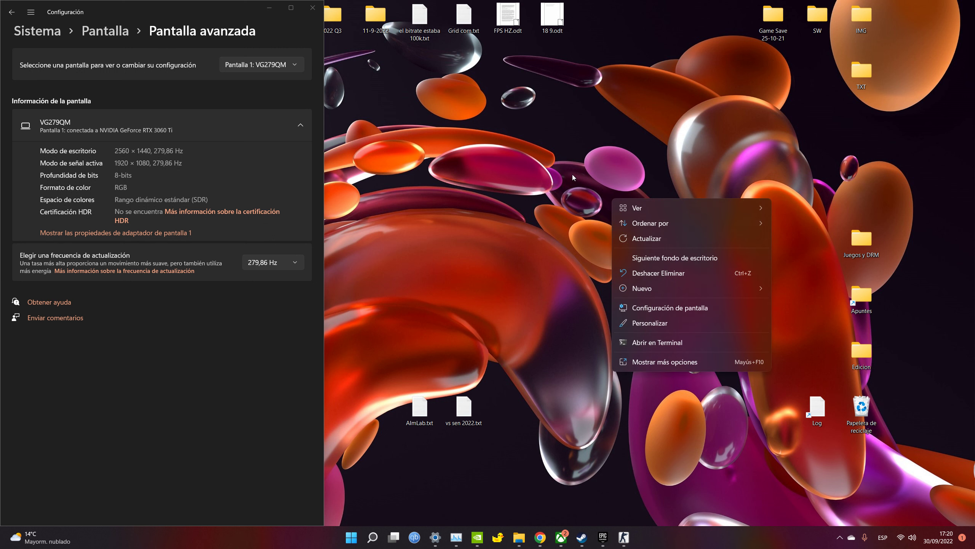
left_click(663, 309)
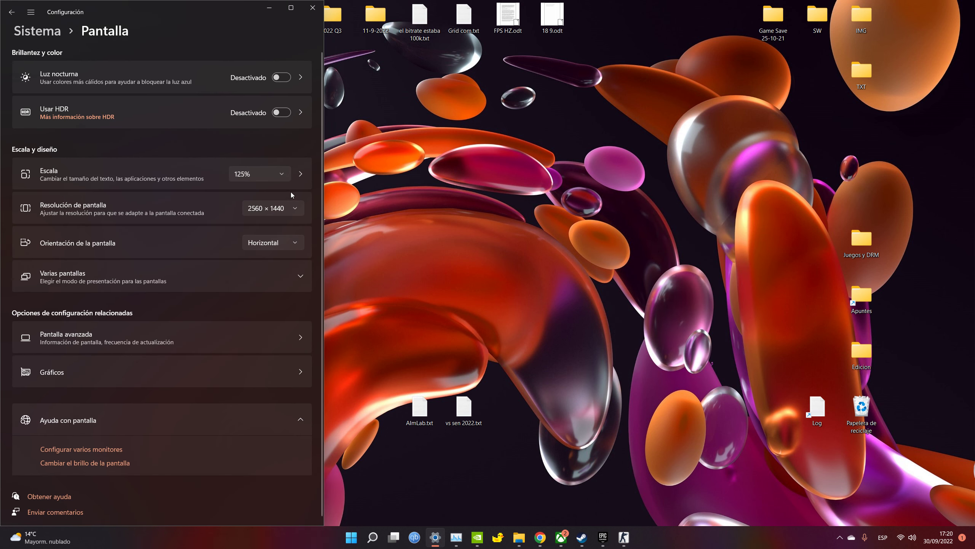
- Review the available screen resolutions and choose 2560 × 1440
left_click(292, 207)
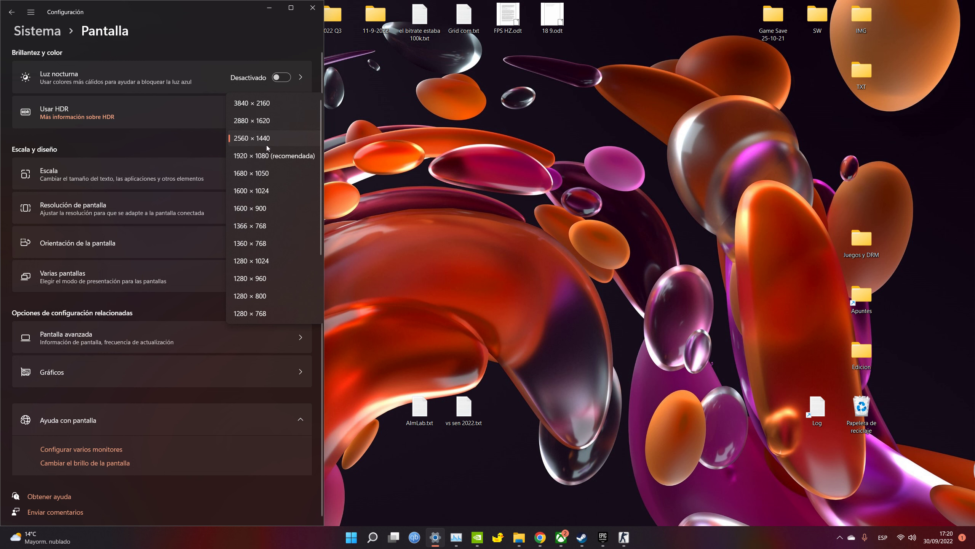
left_click(464, 188)
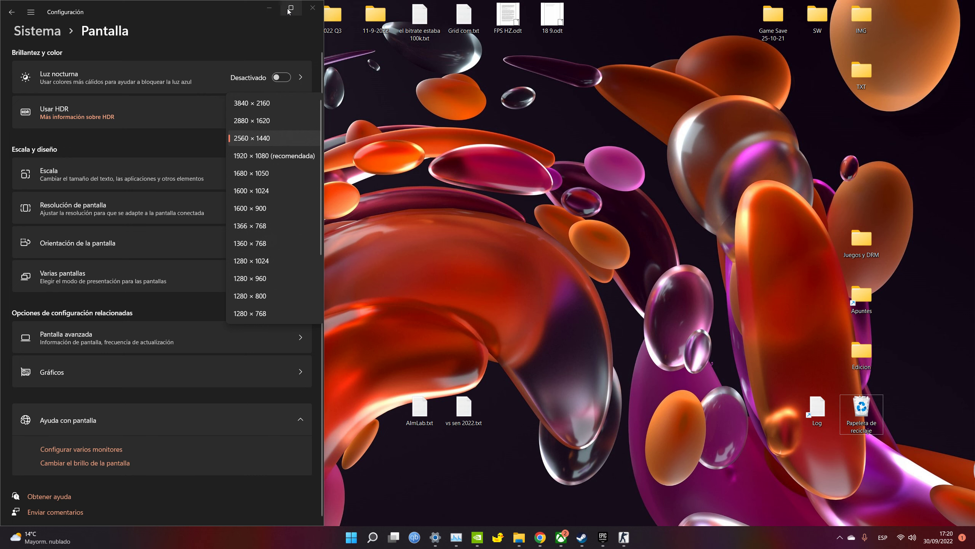
left_click(256, 138)
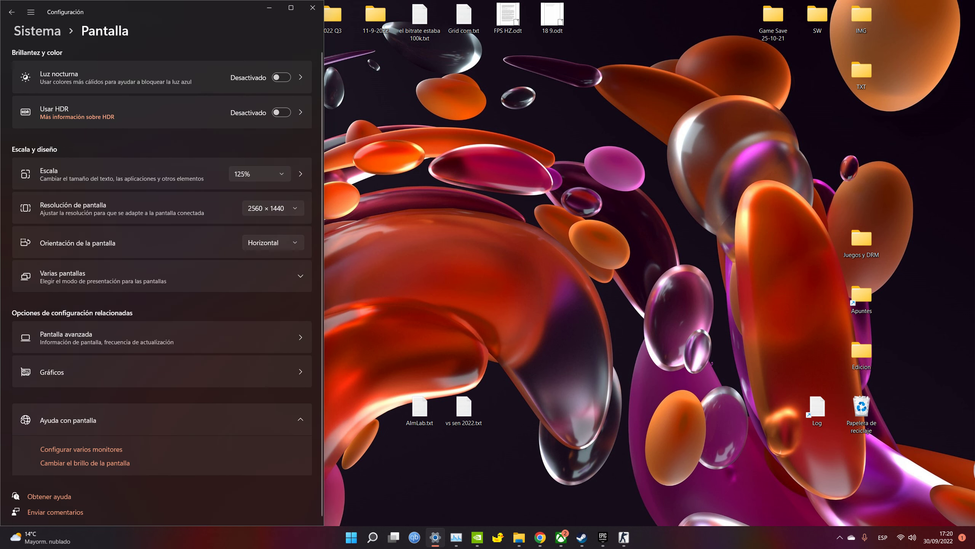
- Switch to Counter-Strike: Source, open the server creation window, and open the game options moved clear of it
left_click(627, 546)
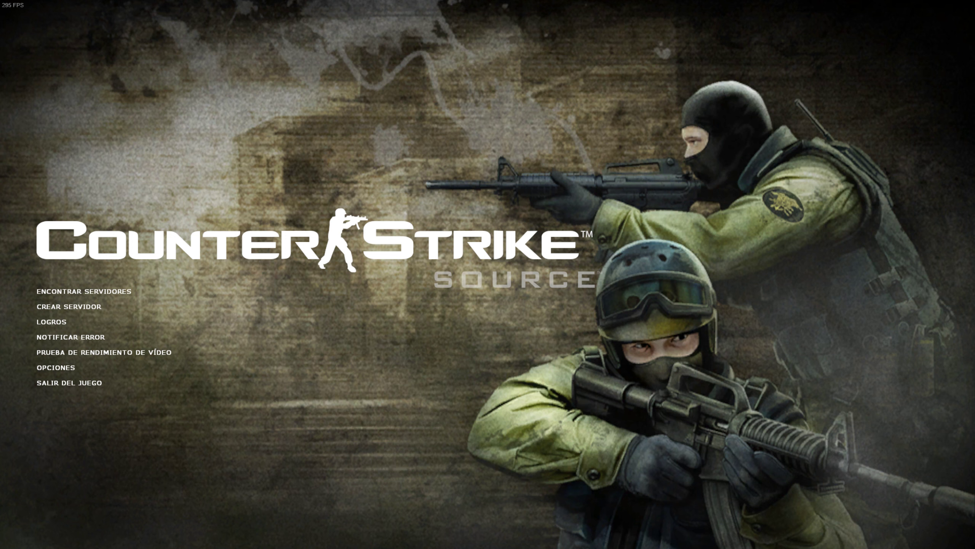
left_click(48, 307)
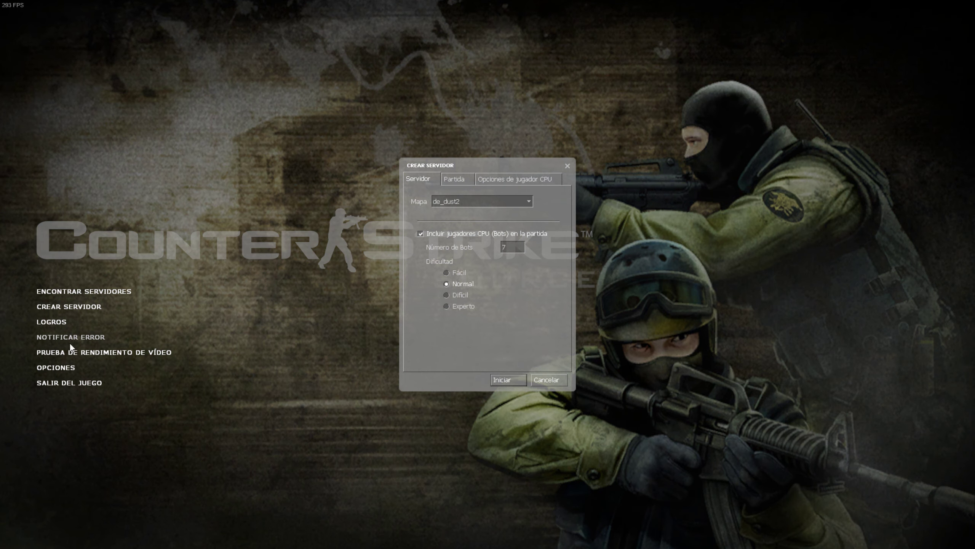
left_click(61, 367)
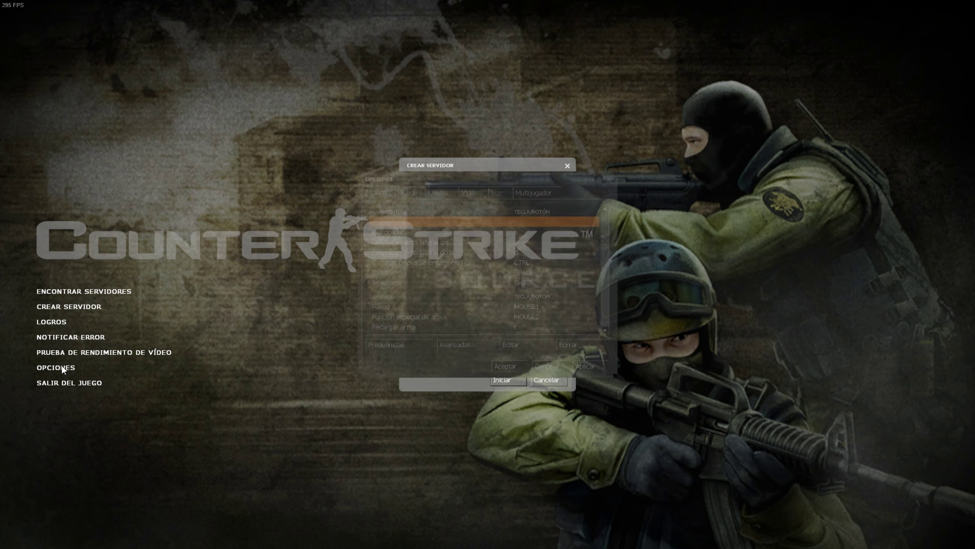
left_click_drag(518, 178, 312, 108)
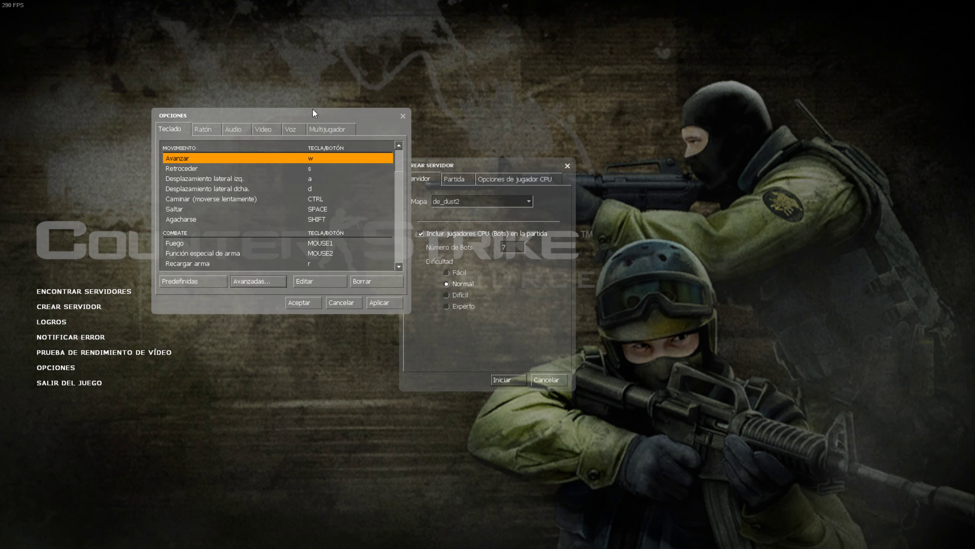
- Set the game's video resolution to 2560 x 1440 (native) and accept the options
left_click(272, 128)
left_click(250, 166)
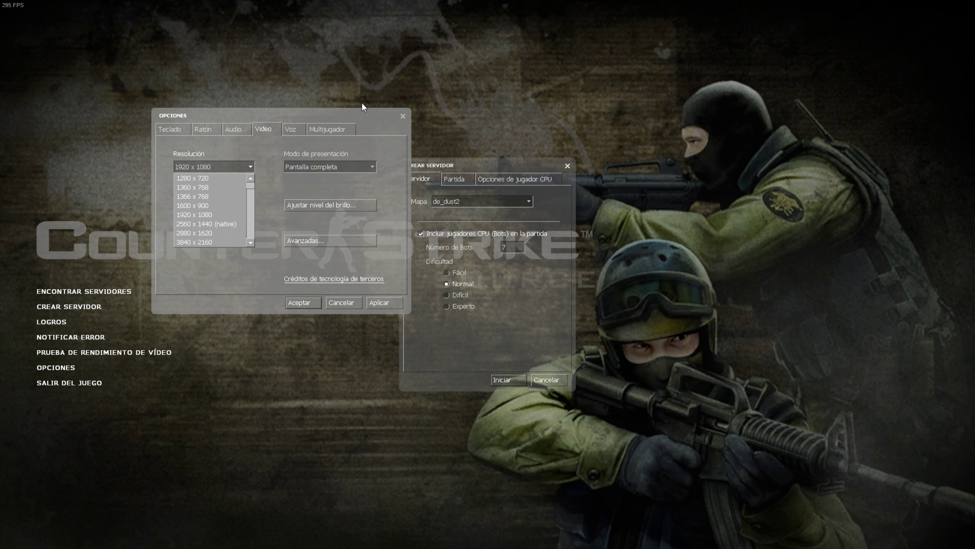
left_click(399, 120)
left_click(195, 167)
left_click(209, 233)
left_click(304, 303)
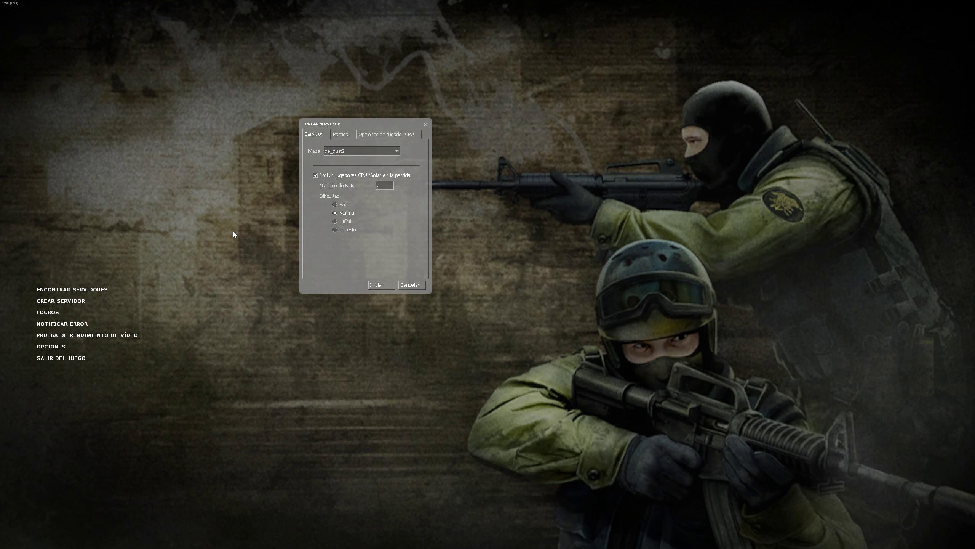
- Start the de_dust2 server with bots and join the match on the counter-terrorist side
left_click(384, 288)
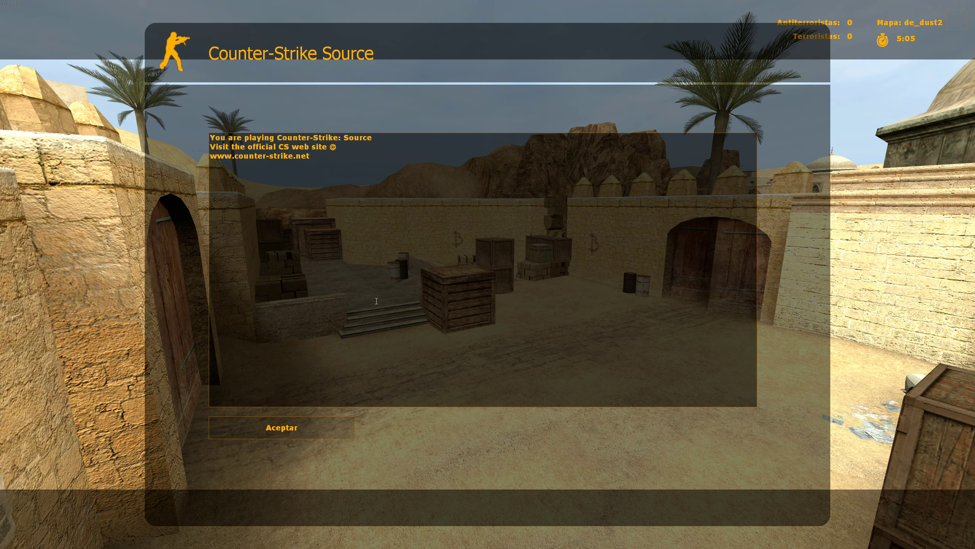
left_click(300, 423)
left_click(248, 178)
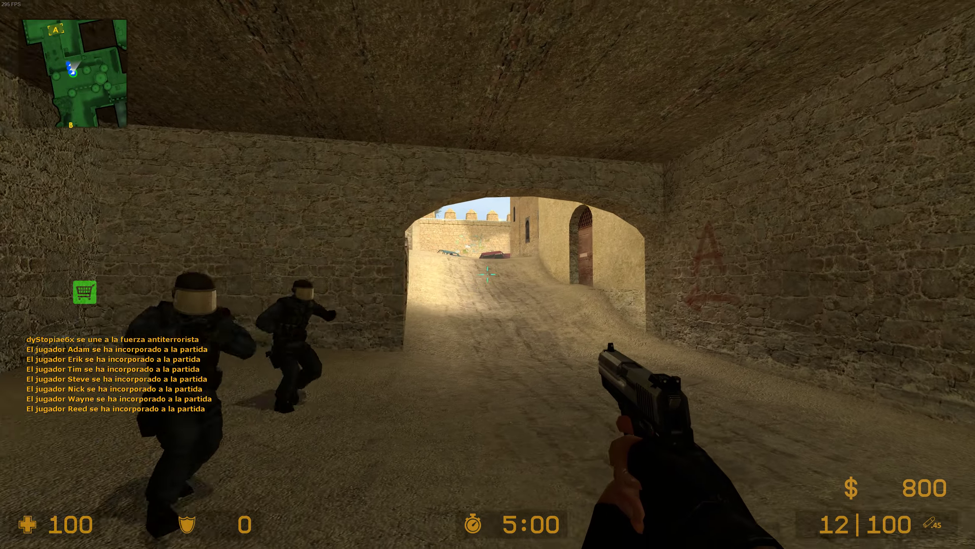
key("w")
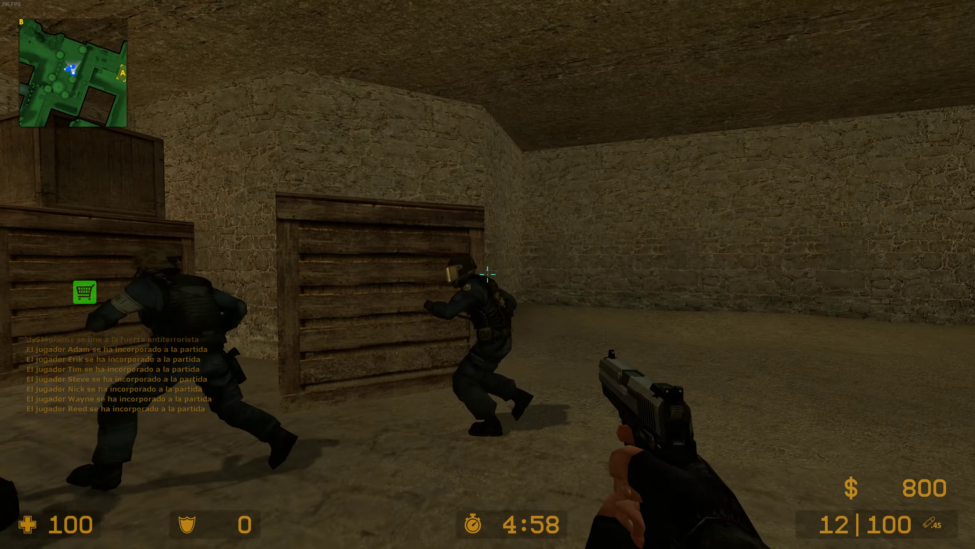
- Pause the match, set the game's video resolution to 1920 x 1080, and return to play
key("Escape")
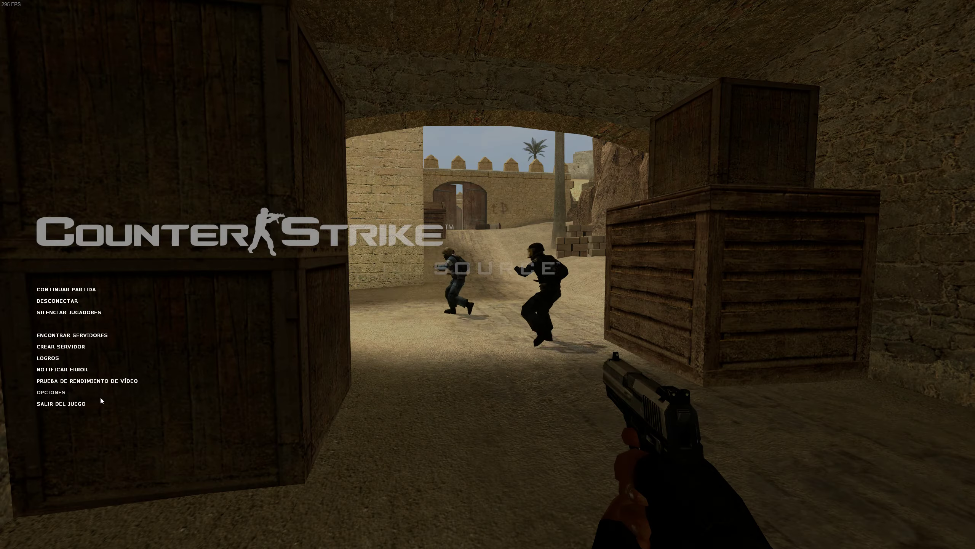
left_click(474, 213)
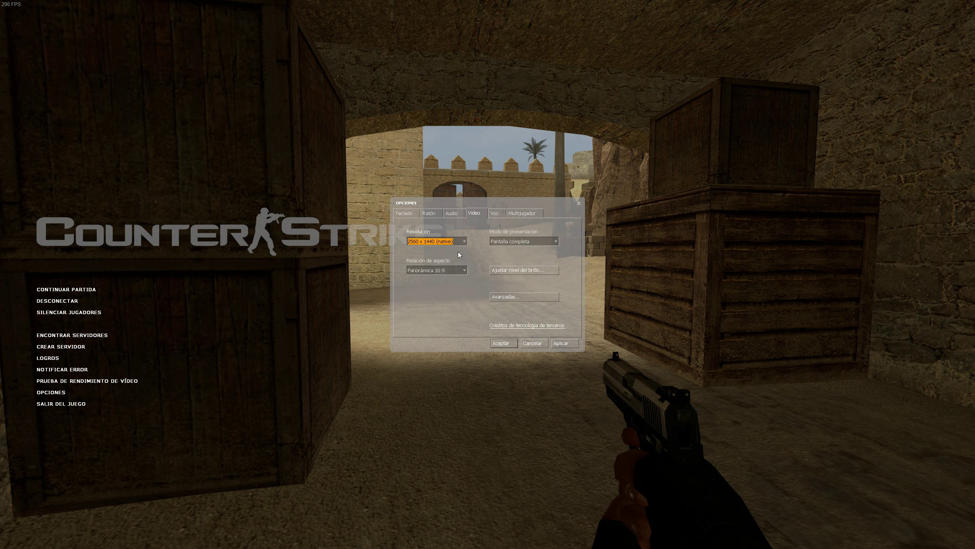
left_click(453, 241)
left_click(423, 283)
left_click(504, 342)
key("Escape")
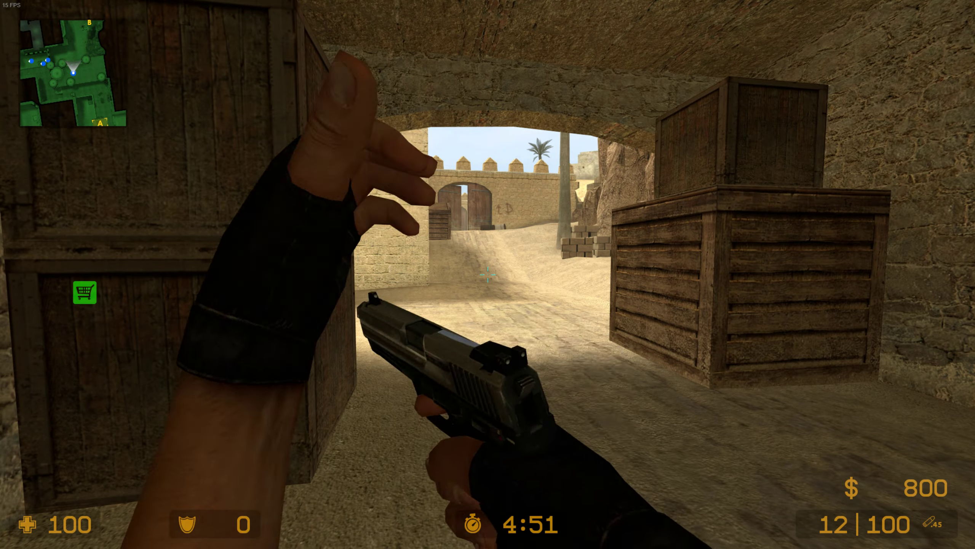
- Examine the image quality around the de_dust2 spawn area while alternating between the knife and the pistol
key("3")
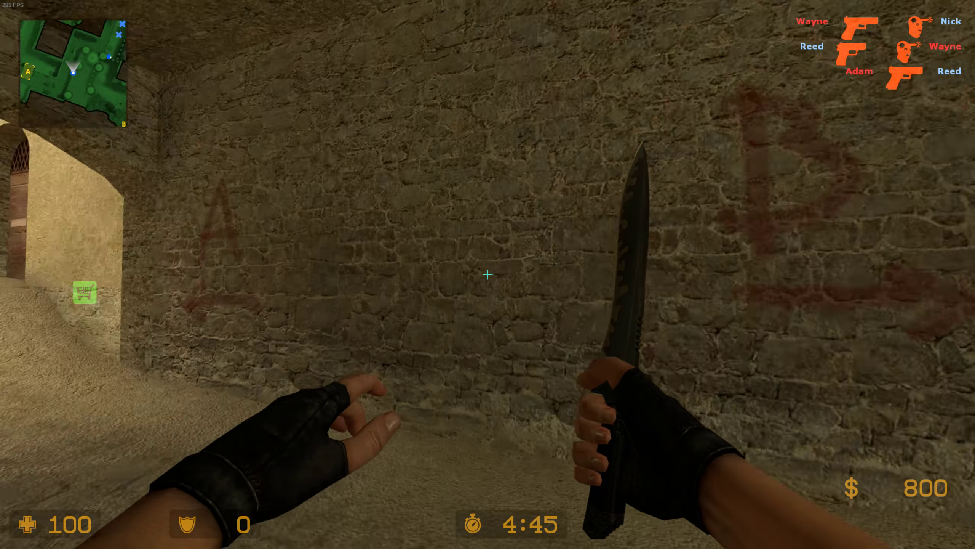
key("2")
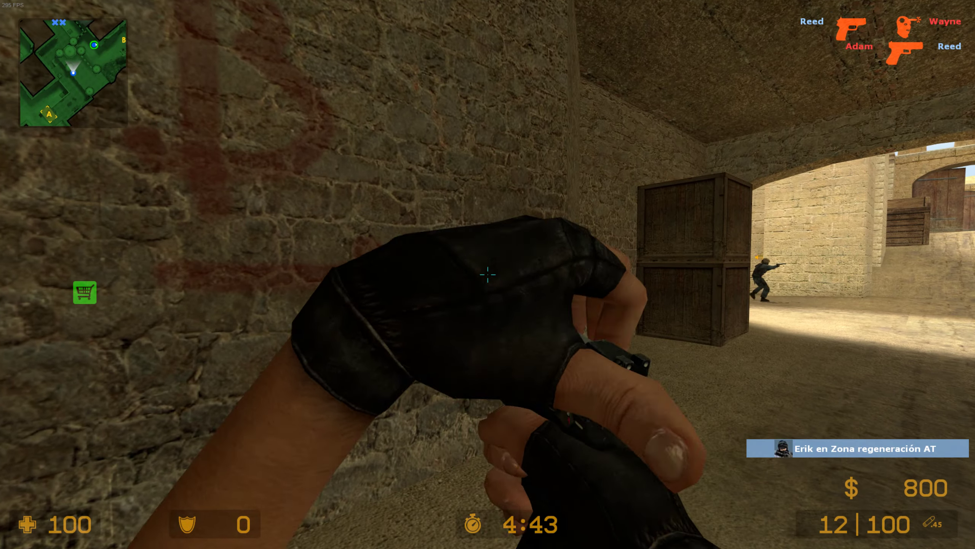
key("3")
key("2")
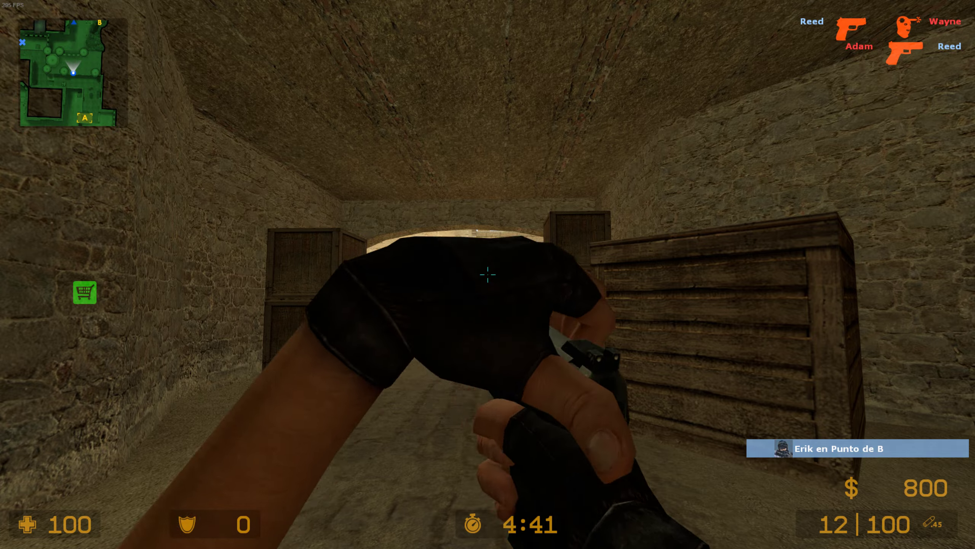
key("3")
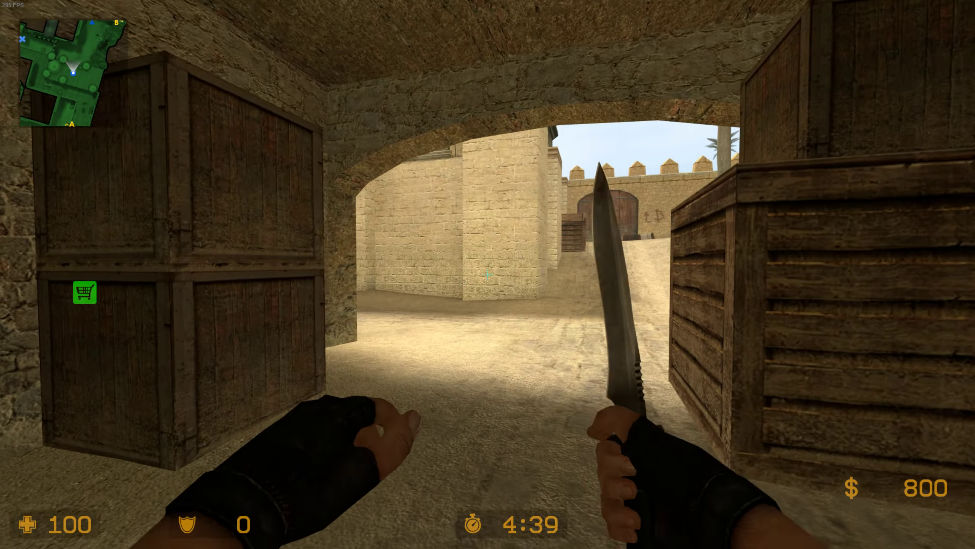
key("2")
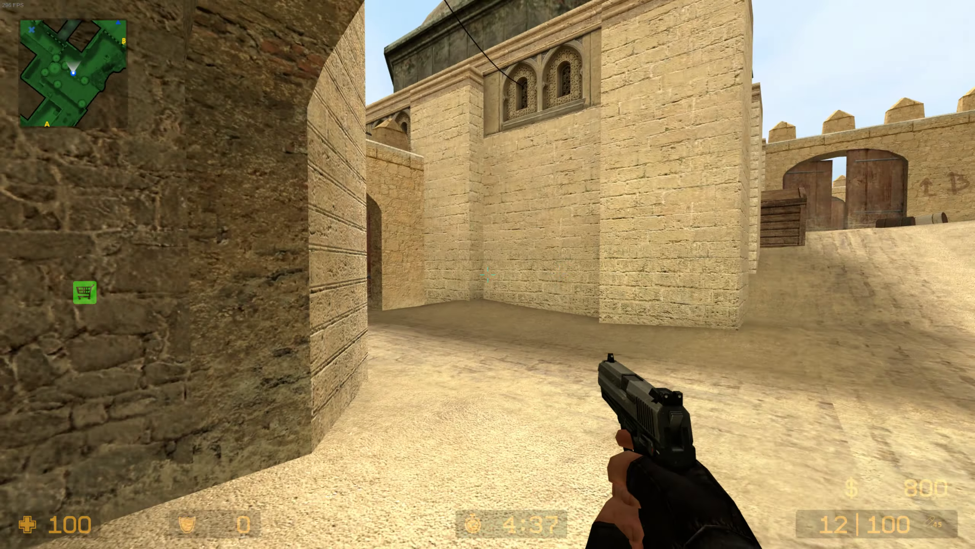
key("3")
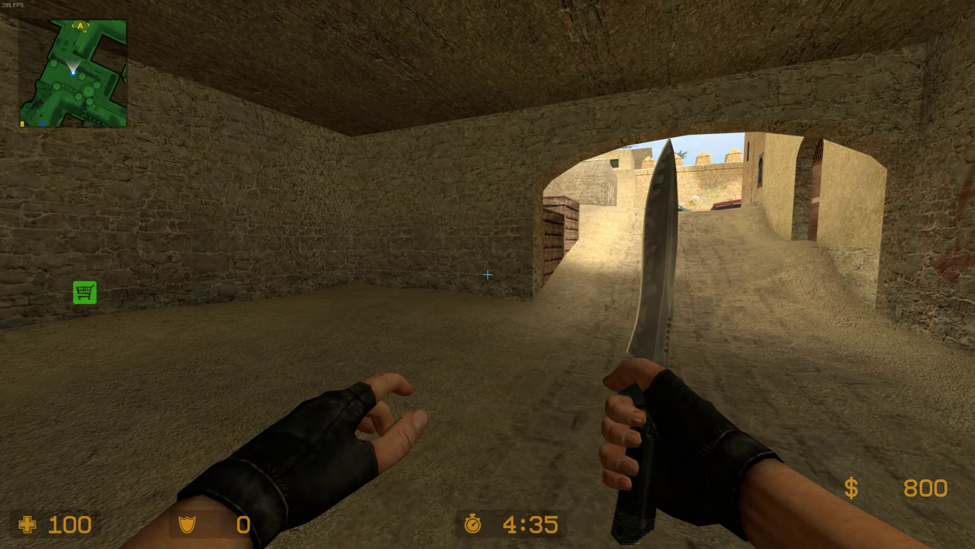
key("2")
- Pause the match and quit Counter-Strike: Source, confirming the exit
key("Escape")
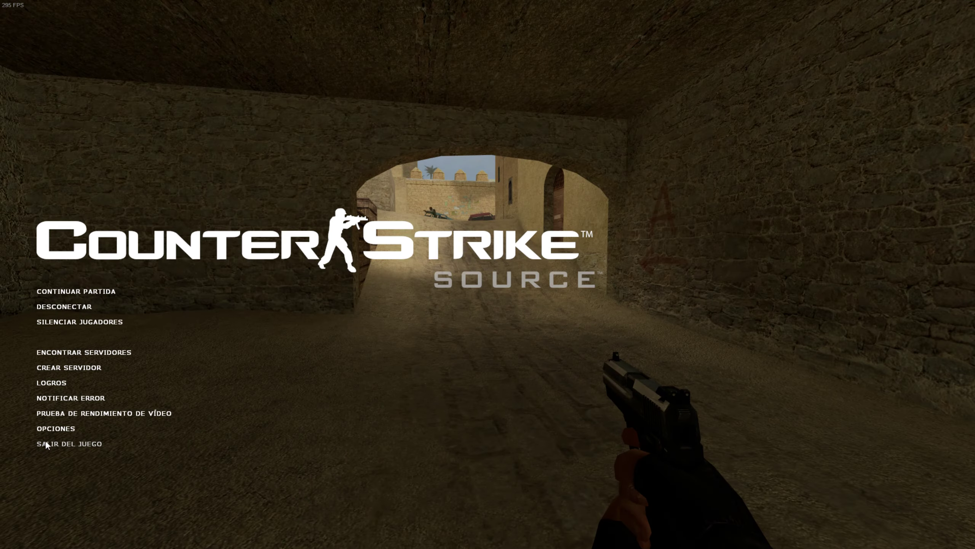
left_click(58, 447)
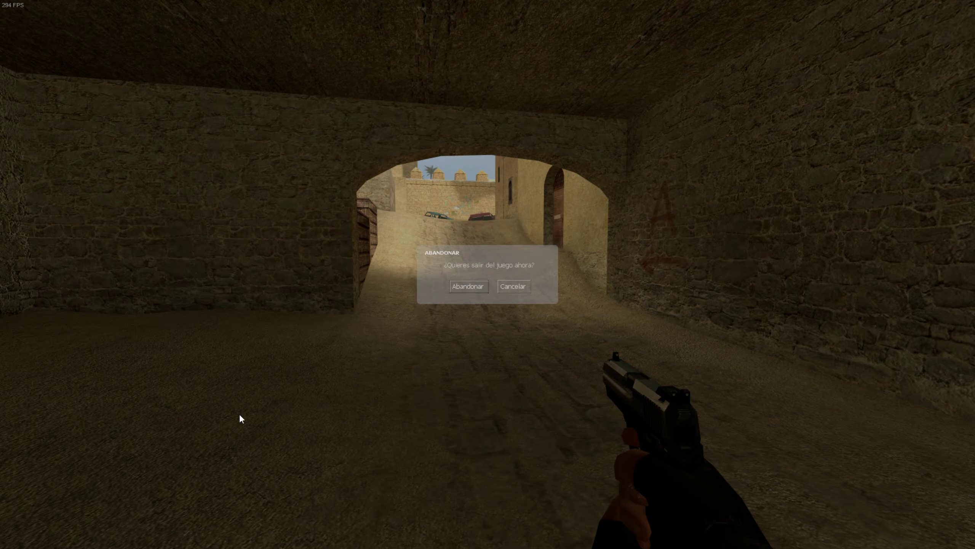
left_click(471, 289)
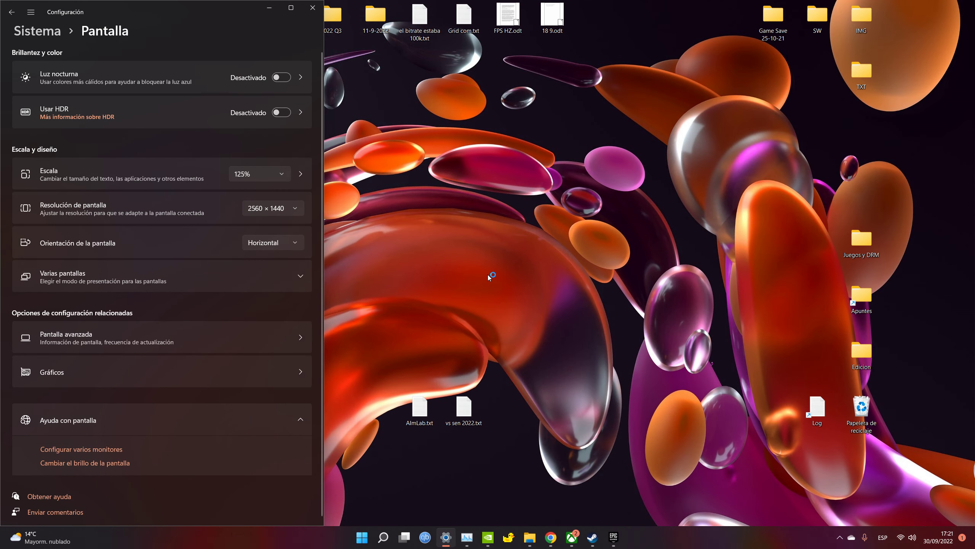
- Switch to the NVIDIA Control Panel and examine the DSR factors, including the legacy 4.00x (3840 x 2160) entry, leaving the selection without applying changes
left_click(486, 538)
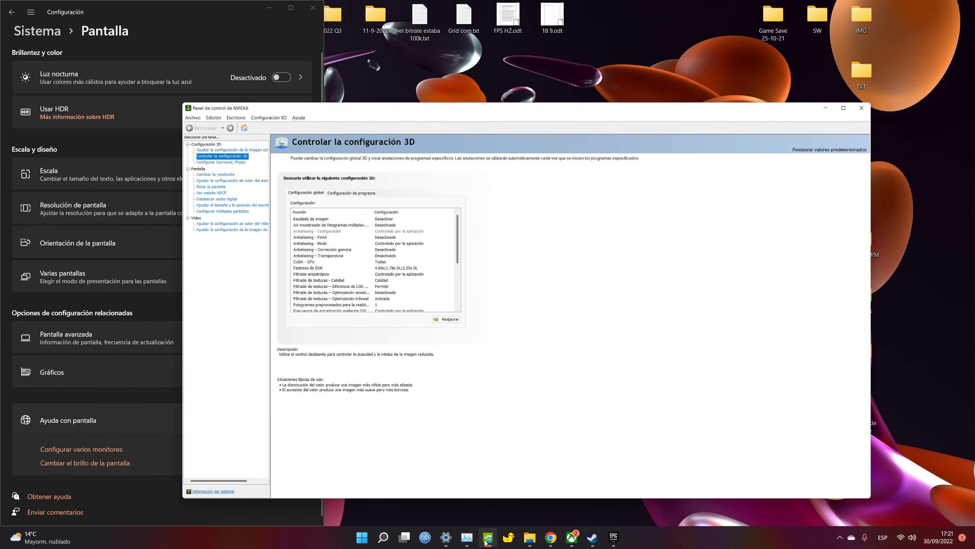
scroll(454, 202, "up", 1)
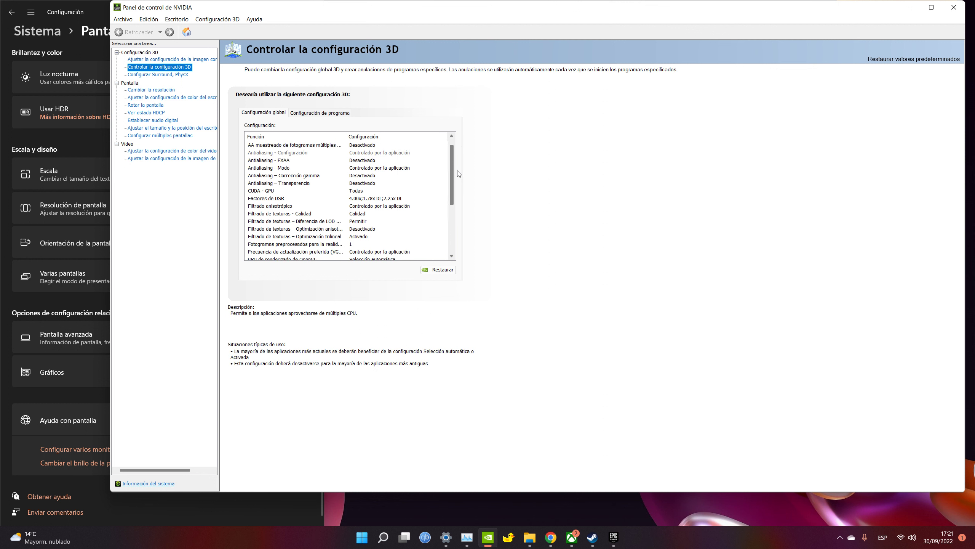
scroll(453, 177, "up", 1)
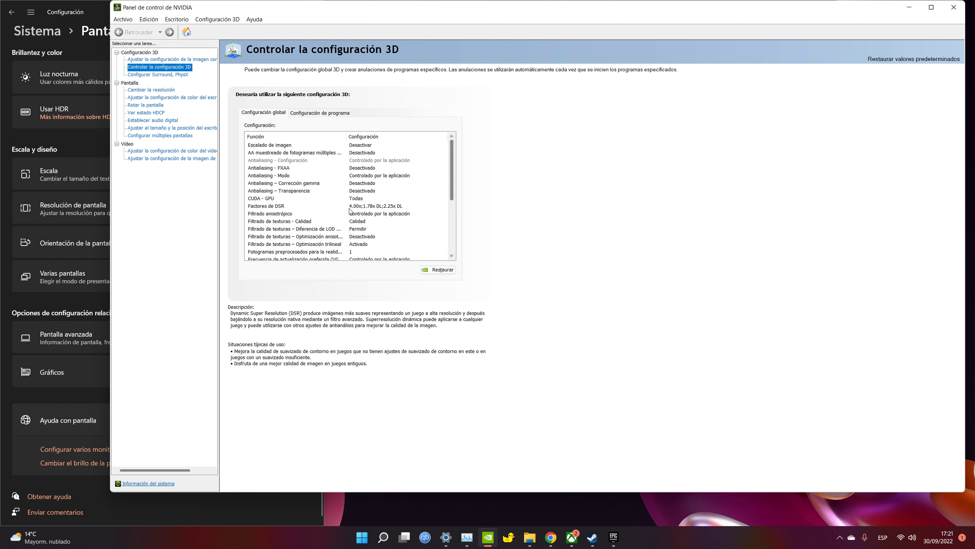
left_click(350, 209)
left_click(438, 210)
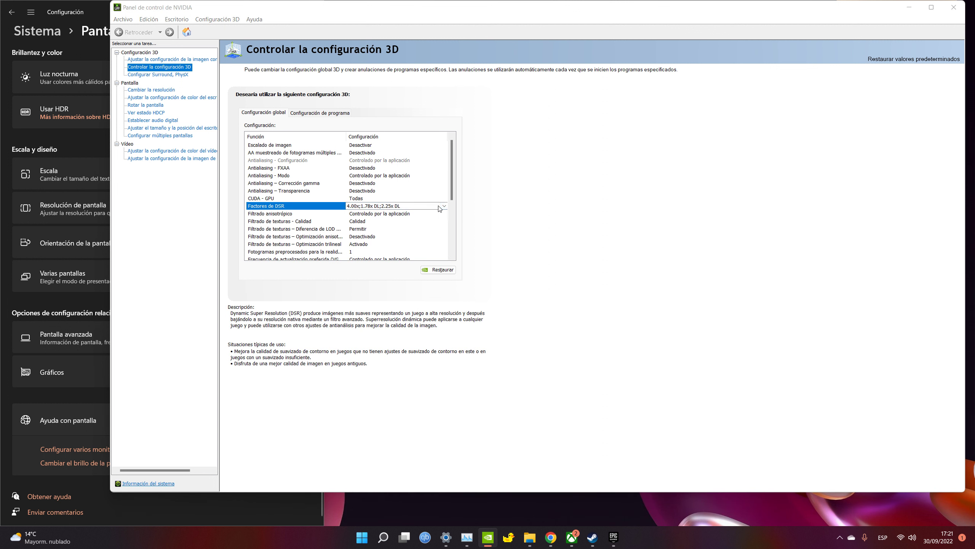
left_click(442, 207)
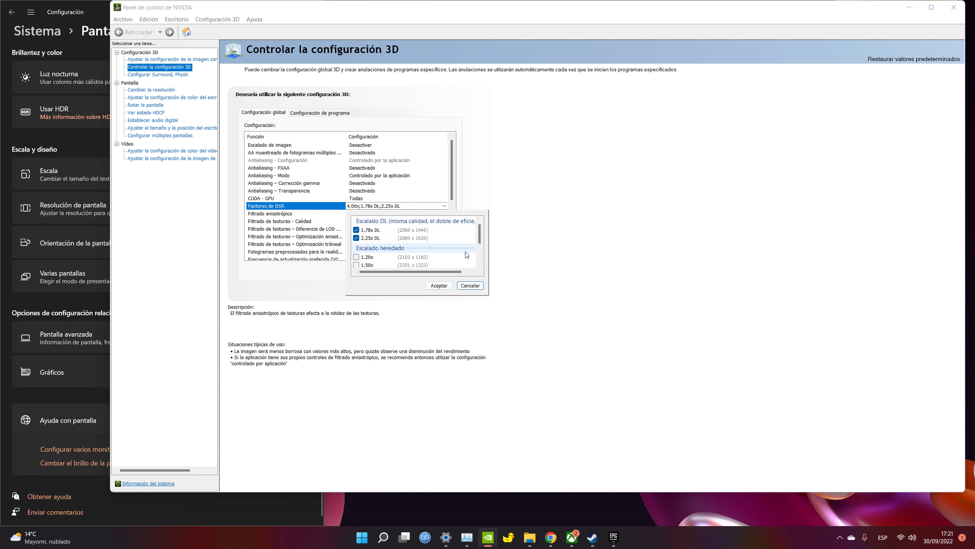
scroll(450, 255, "down", 2)
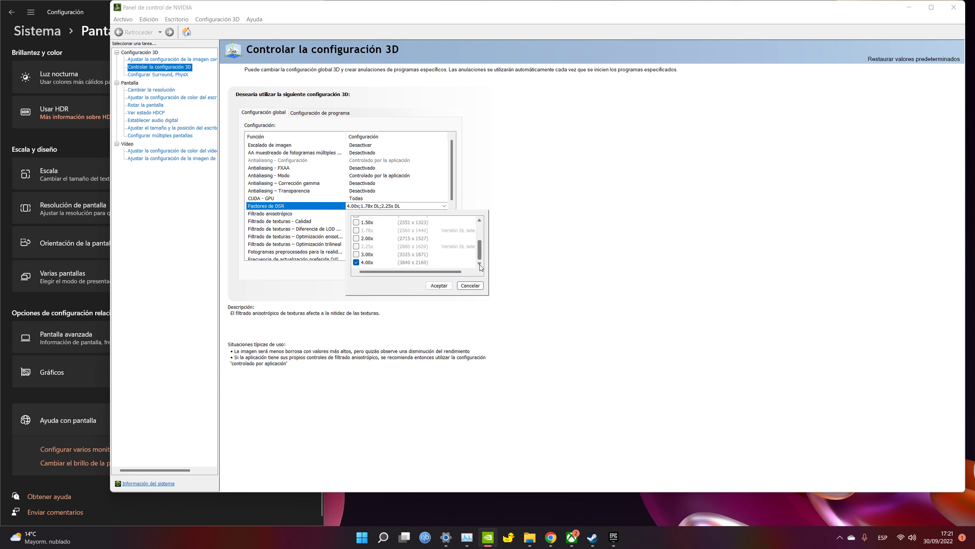
left_click(413, 265)
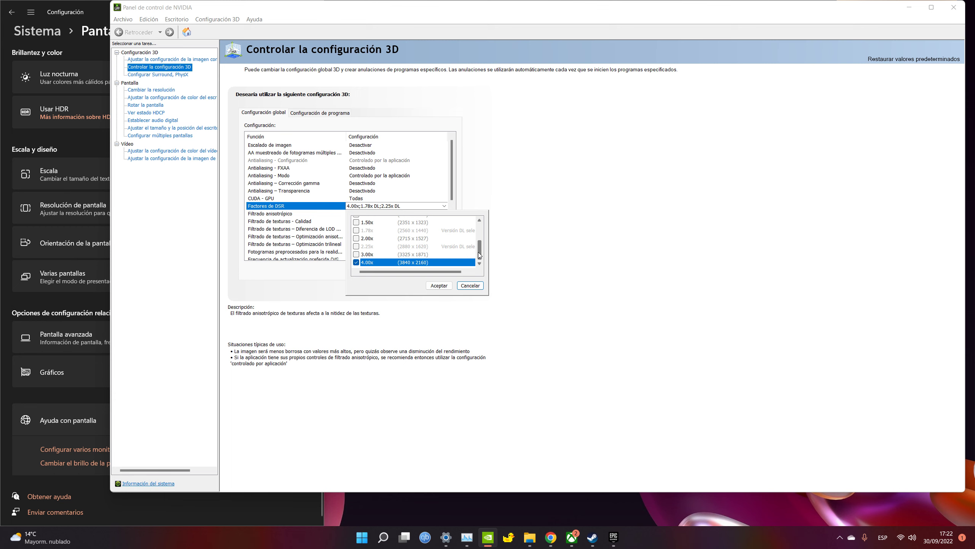
left_click(468, 287)
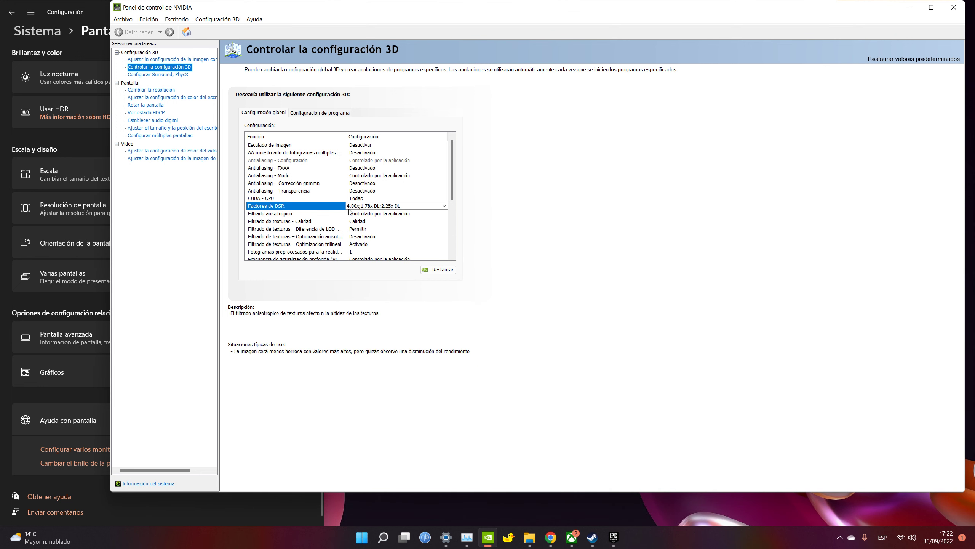
- Compare the 1.78x DL factor with the legacy 1.78x (2560 x 1440) entry and its note in the DSR factors, and cancel the selection
left_click(444, 206)
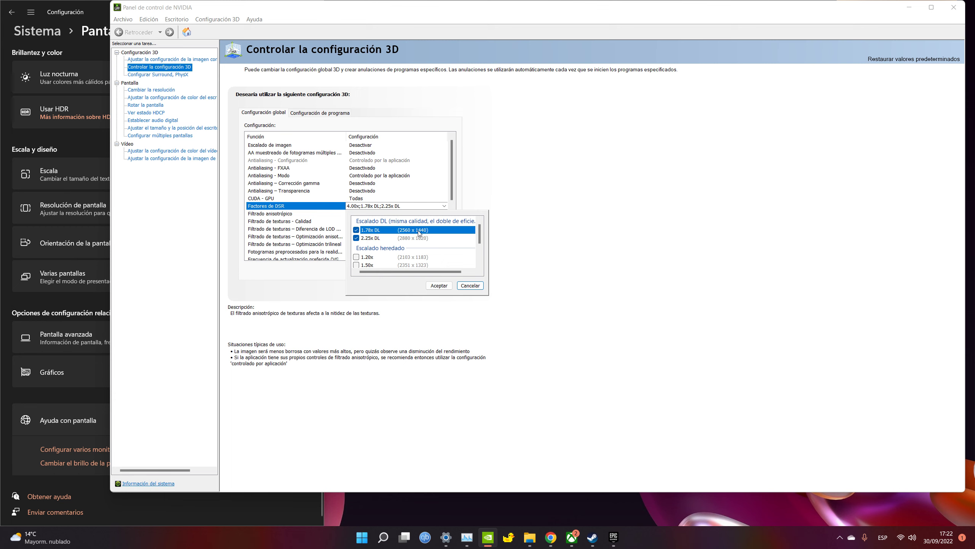
scroll(478, 238, "down", 1)
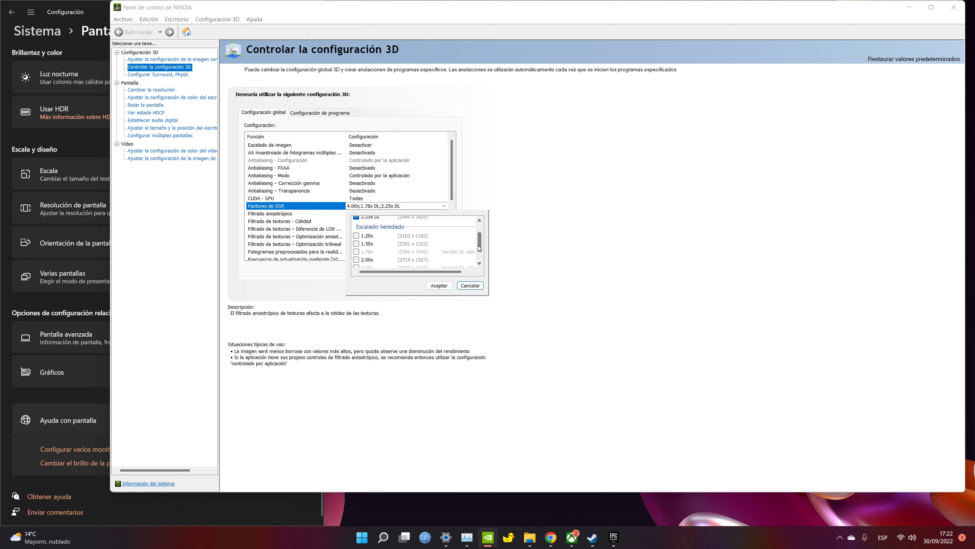
left_click(418, 252)
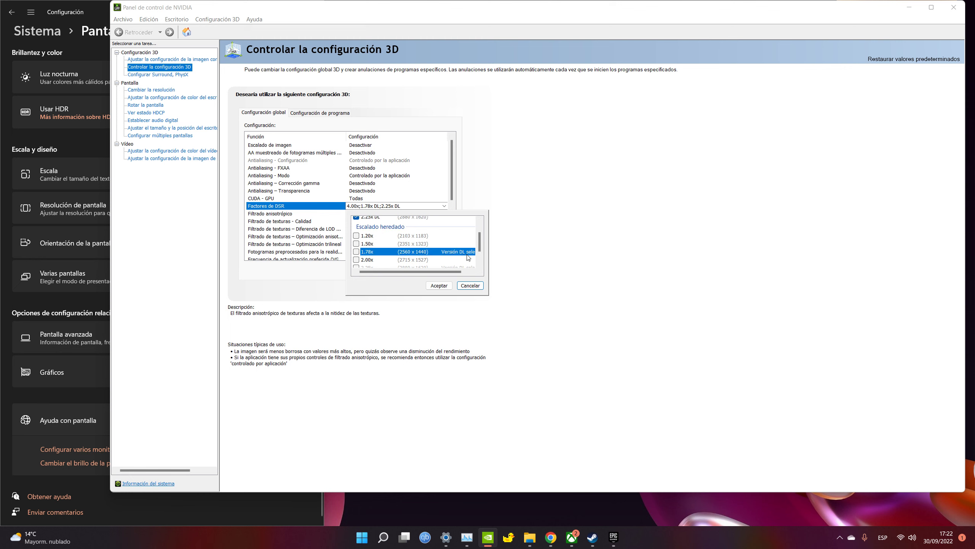
left_click_drag(417, 272, 441, 269)
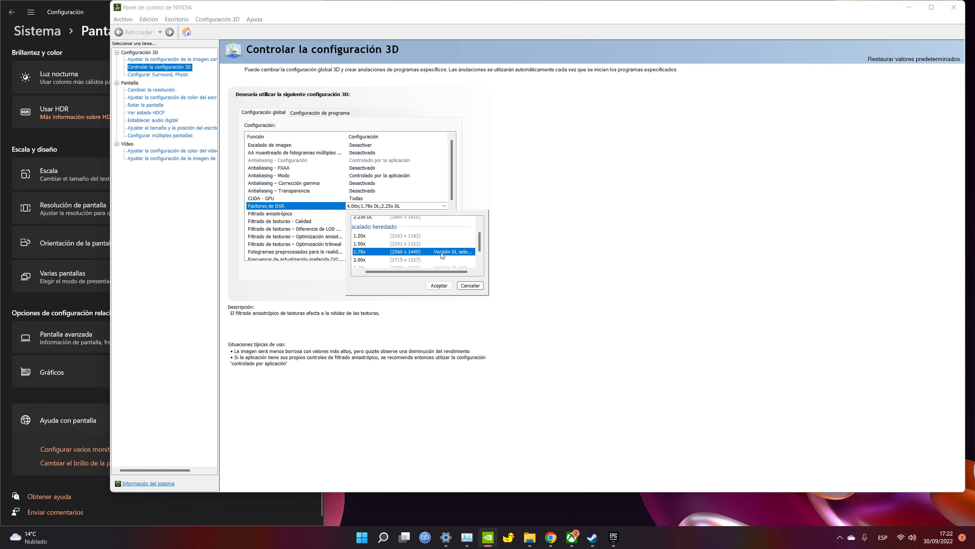
left_click_drag(391, 273, 374, 273)
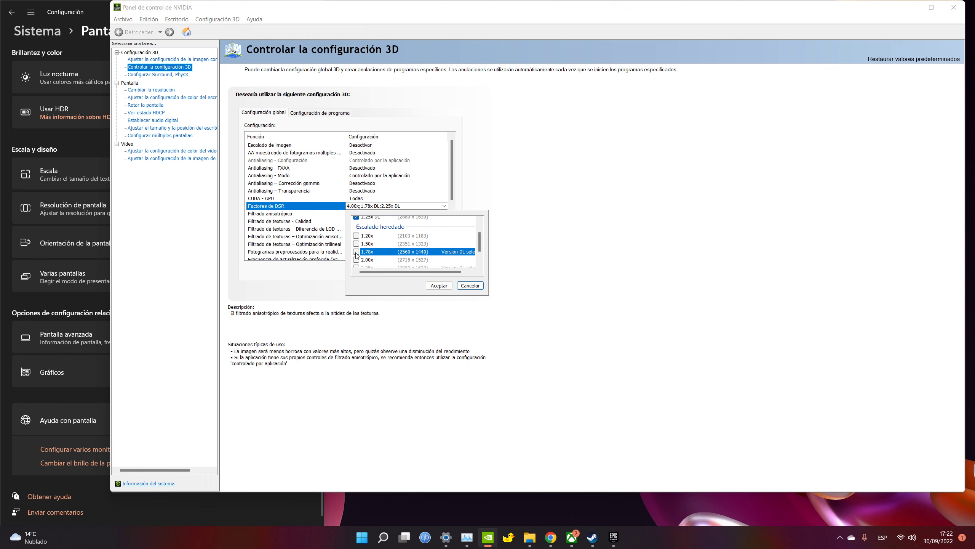
left_click(470, 286)
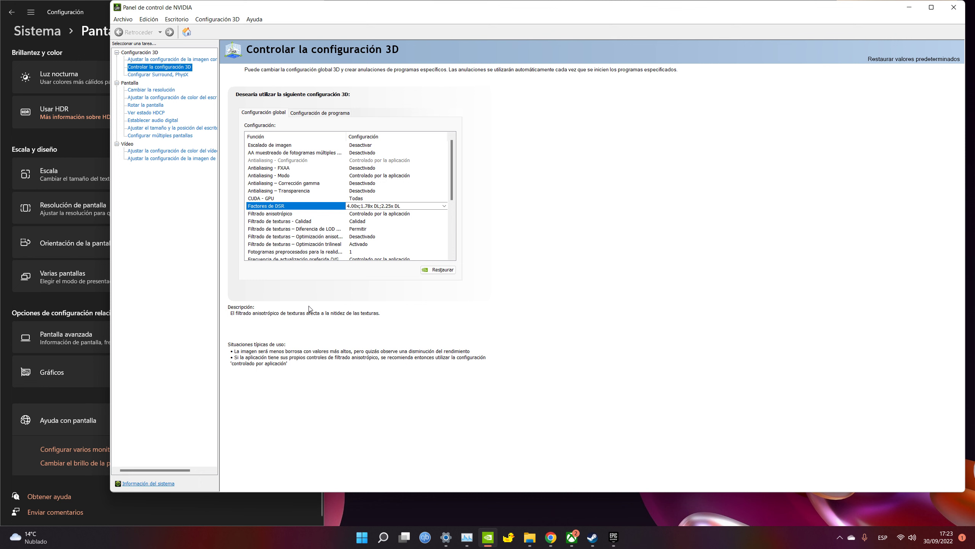
- Bring up the GeForce Experience overlay and open its video capture settings
key("alt+z")
left_click(485, 173)
left_click(476, 261)
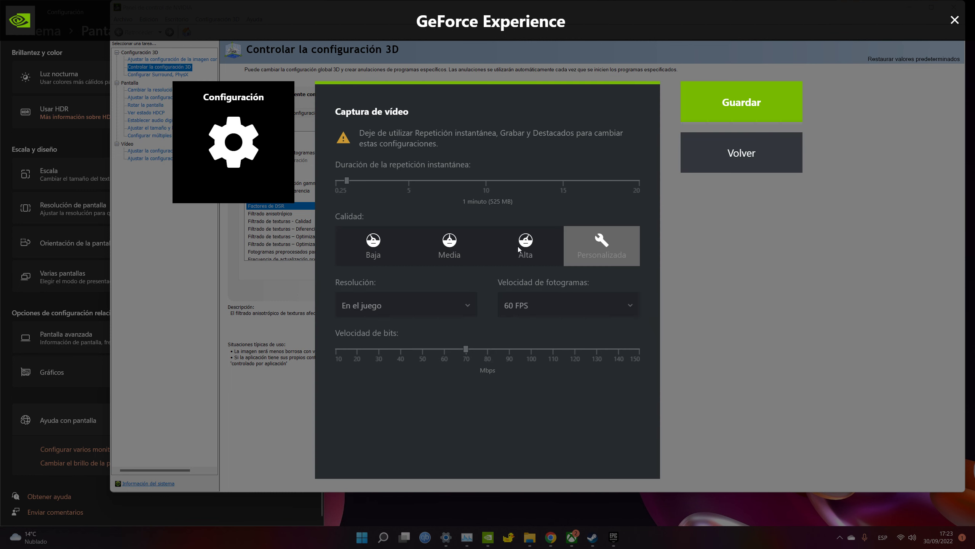